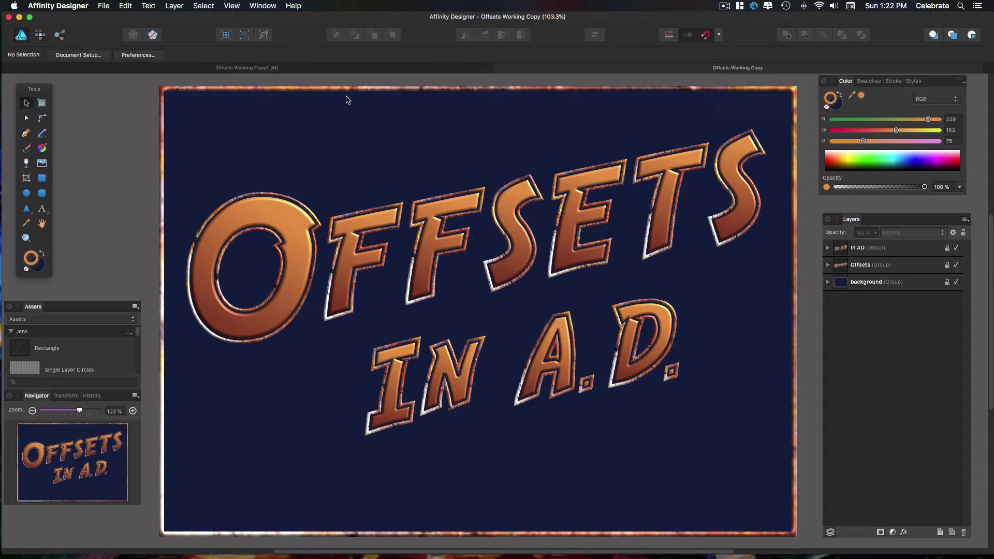
# In the Offsets Working Copy2 document, give the O text an orange stroke 3 mm wide
pyautogui.click(343, 68)
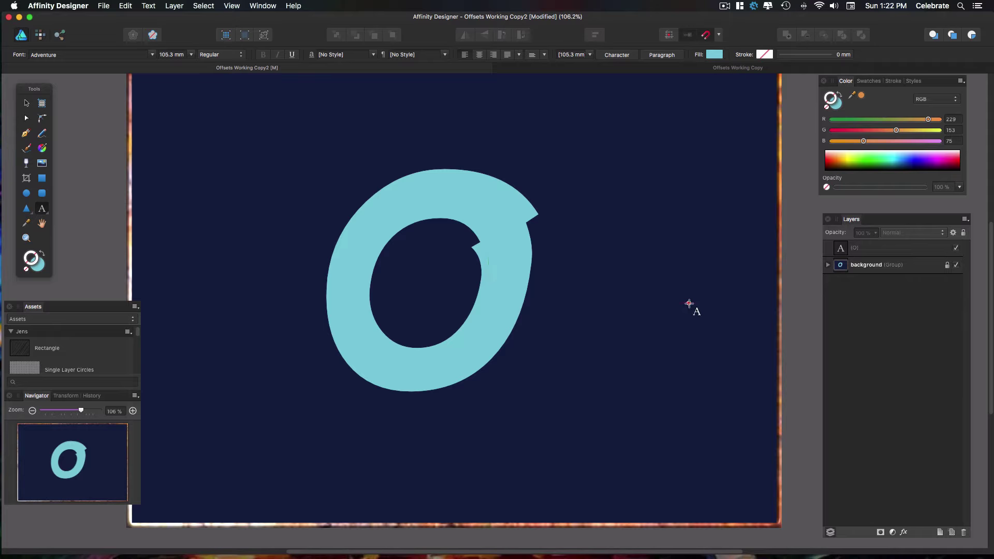
pyautogui.click(880, 250)
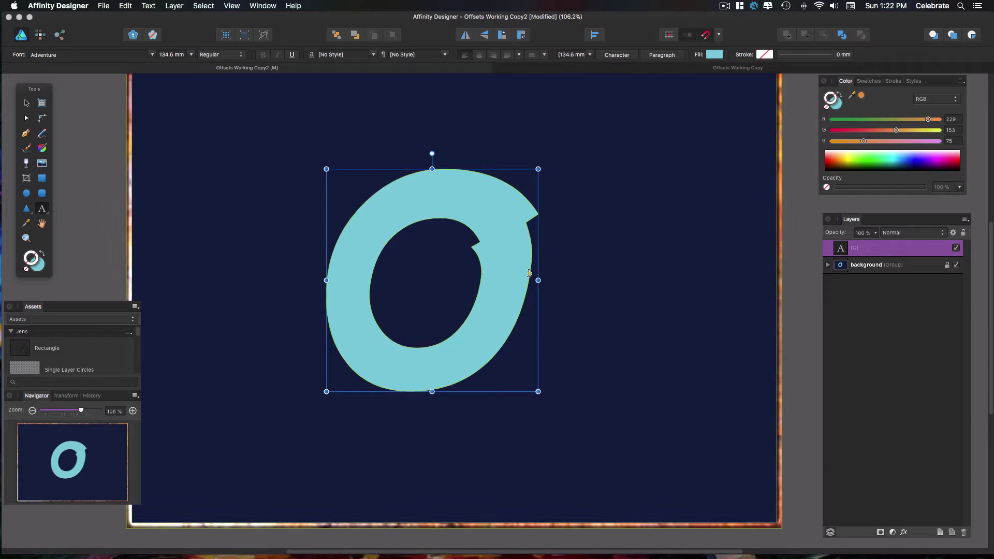
pyautogui.doubleClick(405, 269)
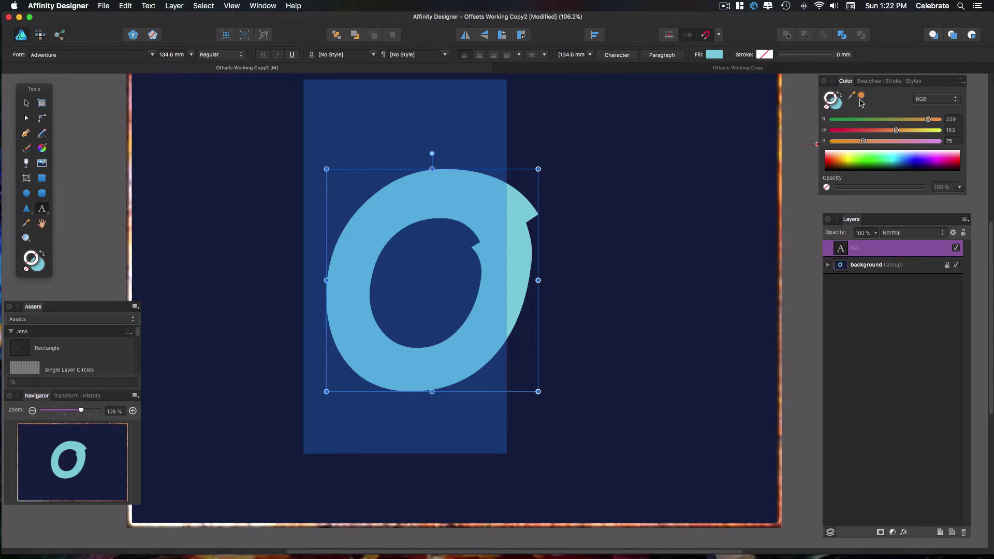
pyautogui.click(873, 83)
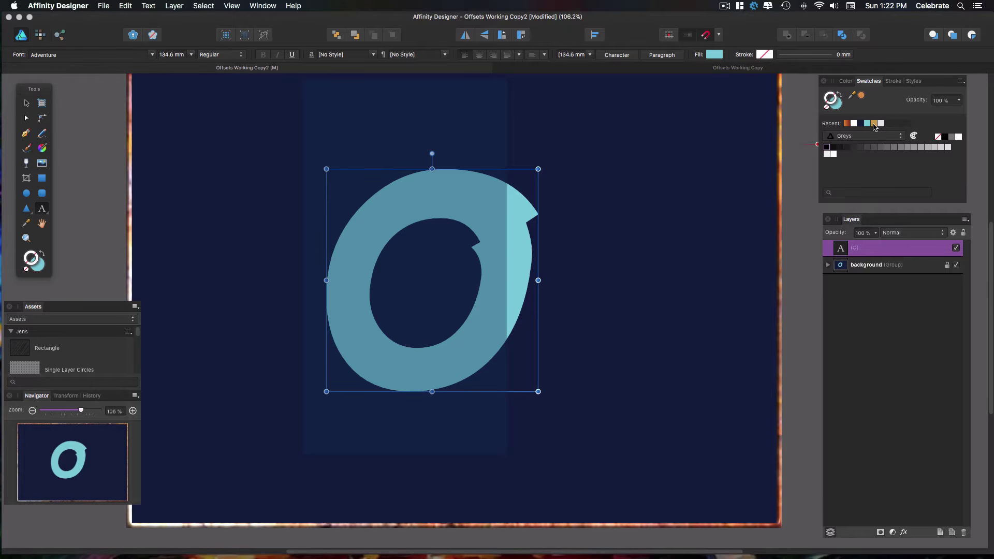
pyautogui.click(873, 123)
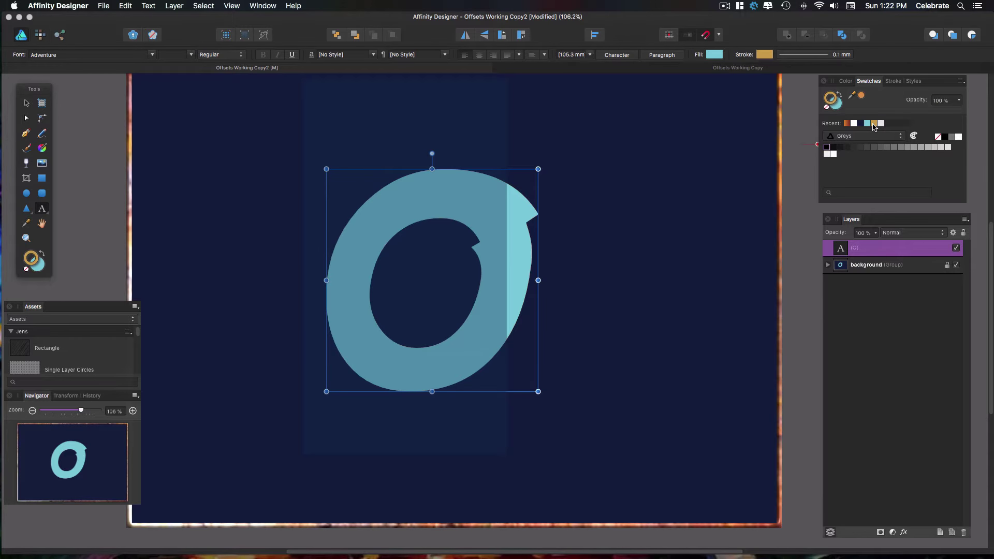
pyautogui.click(894, 81)
pyautogui.moveTo(843, 111); pyautogui.dragTo(868, 112)
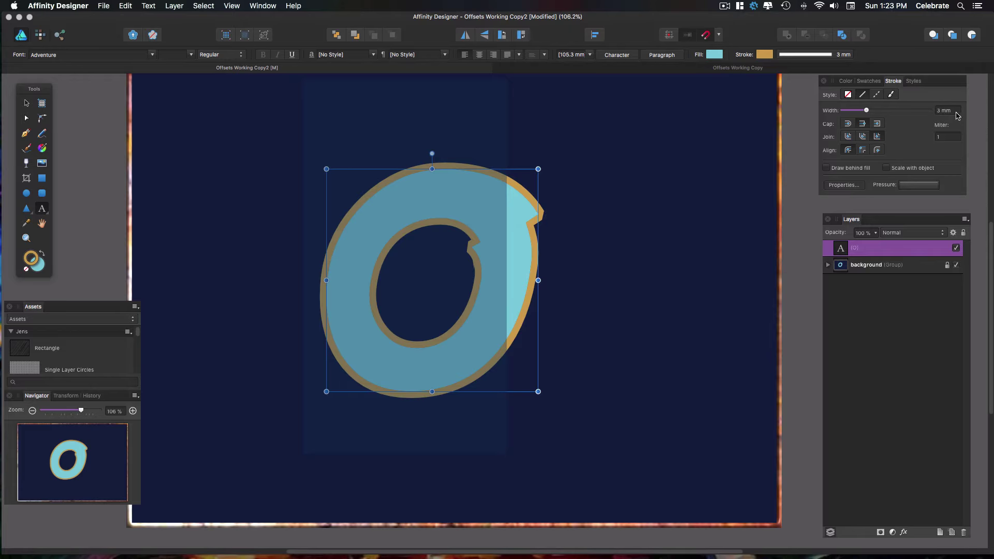
# Set the O's stroke miter limit to 4
pyautogui.click(941, 138)
pyautogui.press('Return')
pyautogui.hscroll(-2, 570, 223)
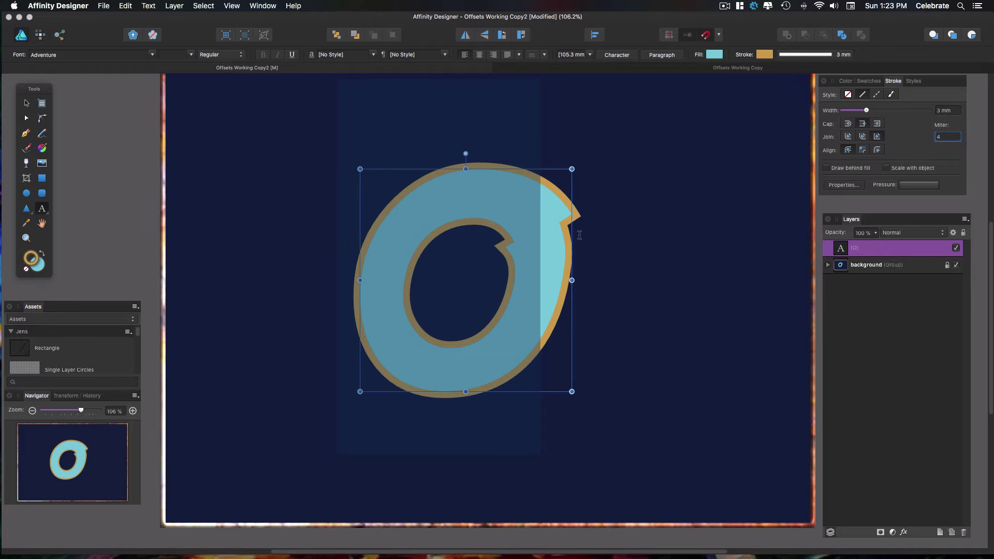
pyautogui.scroll(2, 579, 234)
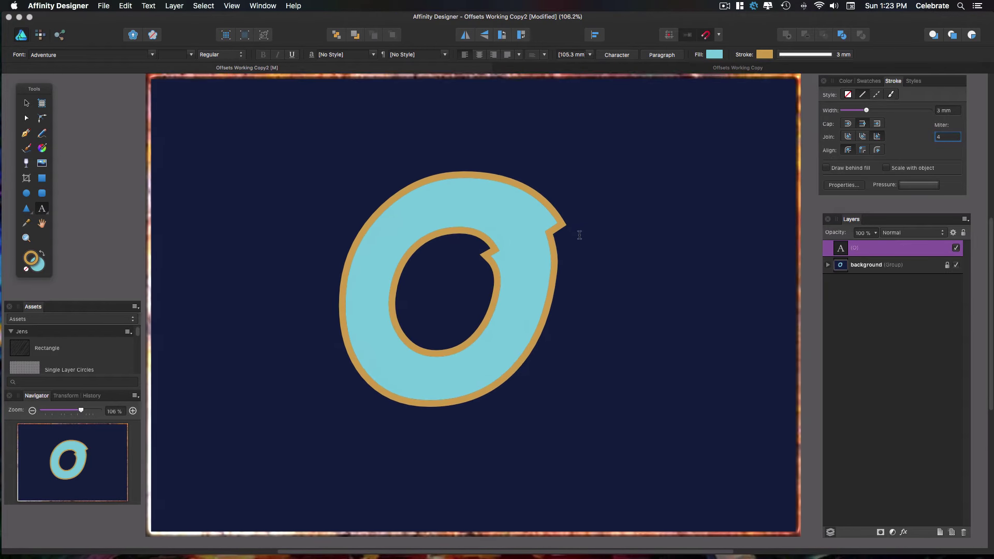
pyautogui.scroll(-1, 579, 235)
pyautogui.hscroll(1, 580, 234)
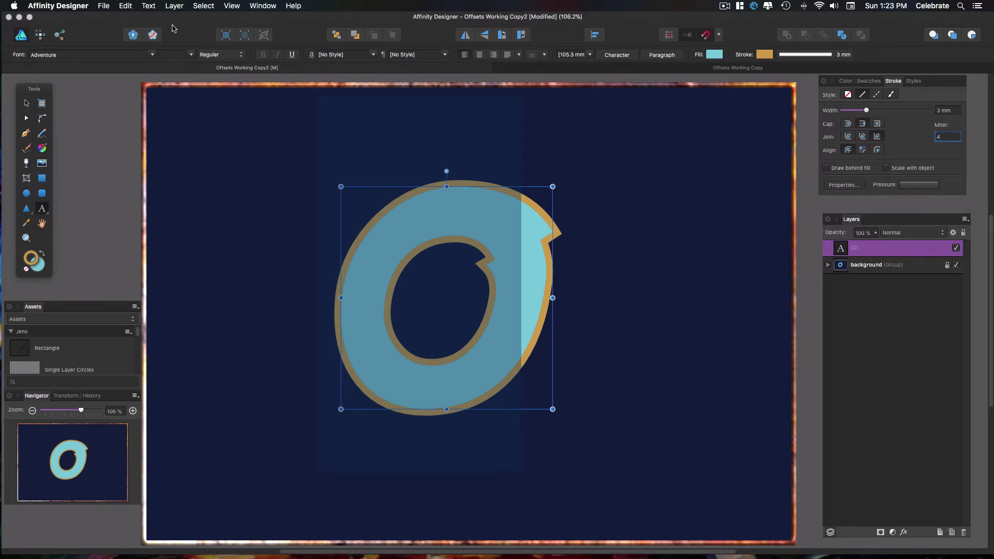
# Convert the O text layer to curves with Layer > Convert to Curves
pyautogui.click(175, 7)
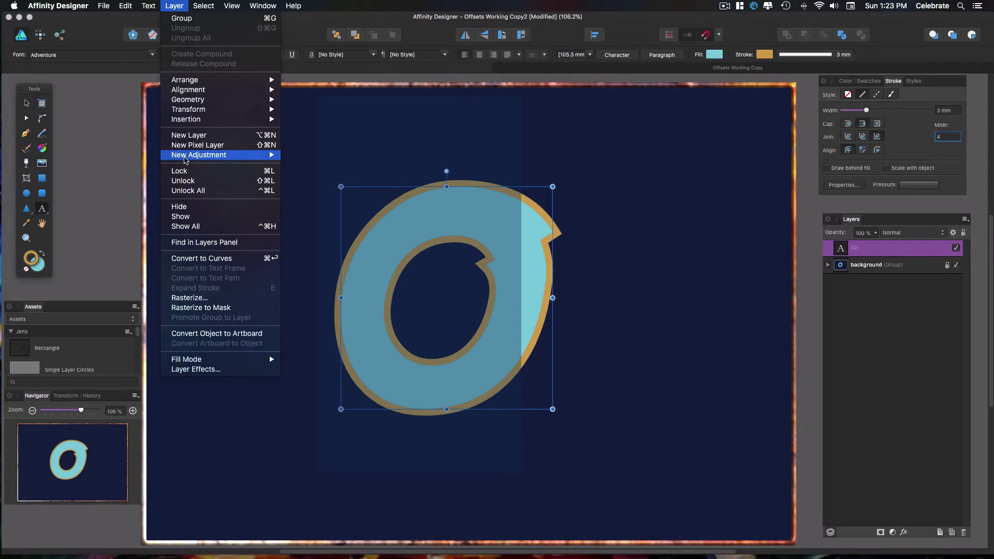
pyautogui.click(204, 260)
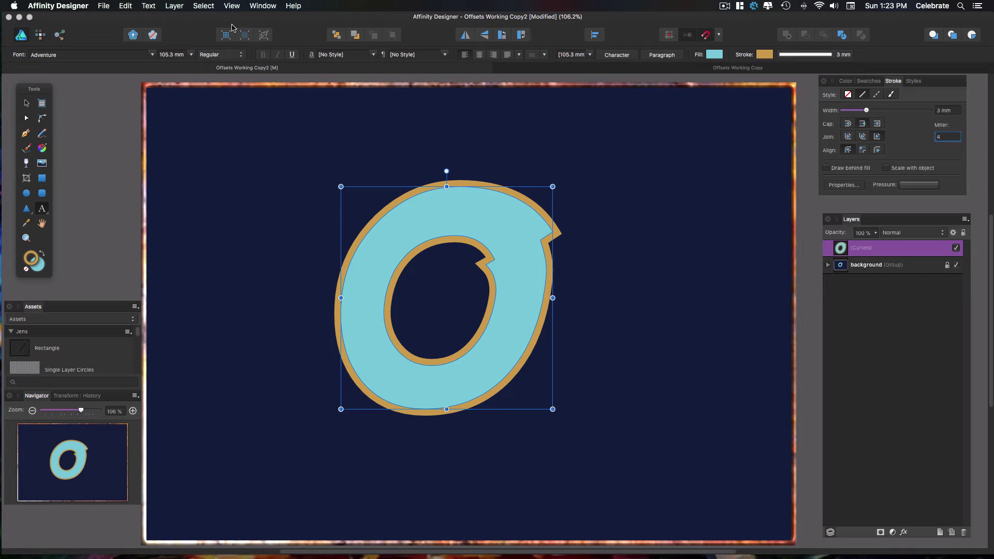
# Expand the O's orange stroke into its own curves shape with Layer > Expand Stroke
pyautogui.click(177, 7)
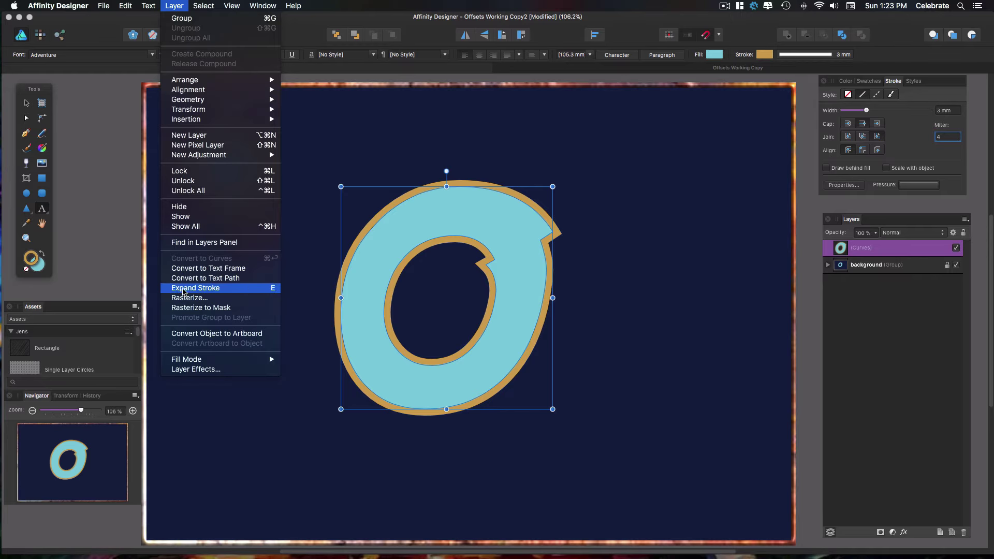
pyautogui.click(182, 288)
pyautogui.hscroll(2, 698, 365)
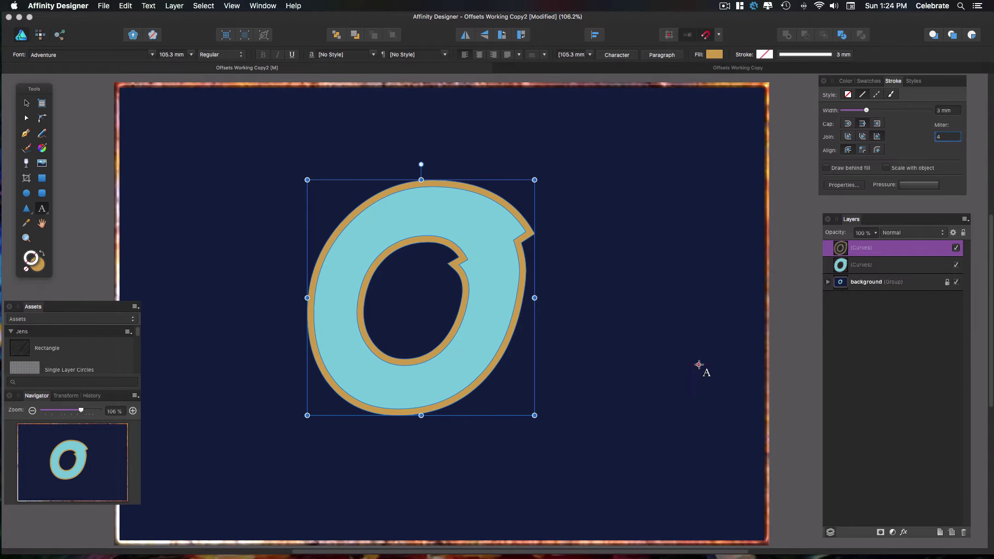
# Select the inner cyan Curves layer and reduce its black stroke width to 0.8 mm
pyautogui.click(859, 266)
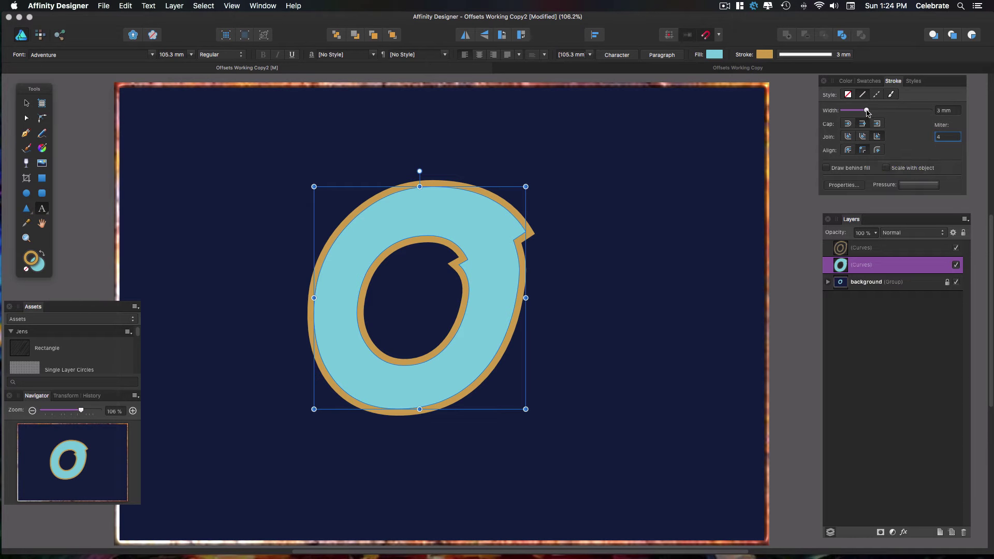
pyautogui.moveTo(866, 111); pyautogui.dragTo(859, 112)
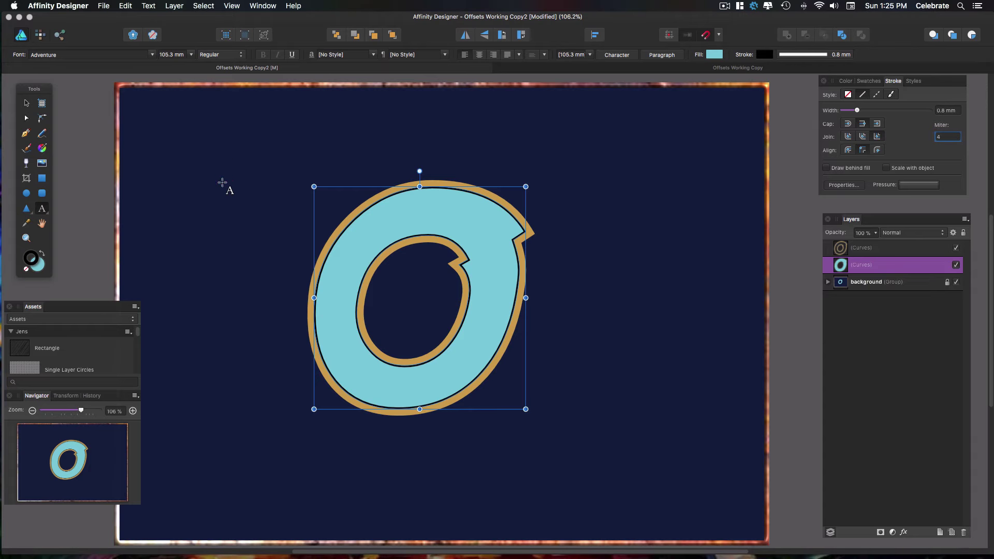
# Open Preferences at the Keyboard Shortcuts category
pyautogui.click(79, 6)
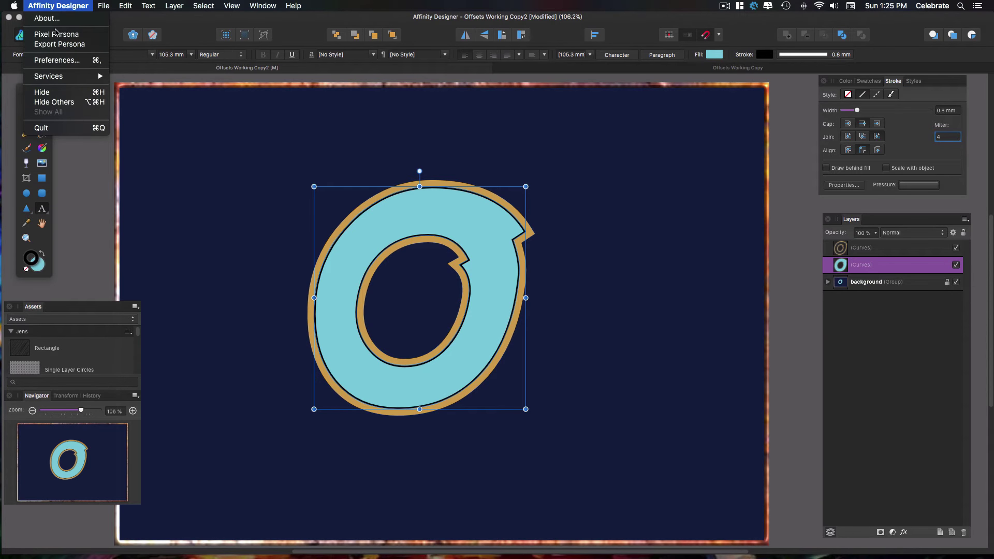
pyautogui.click(58, 61)
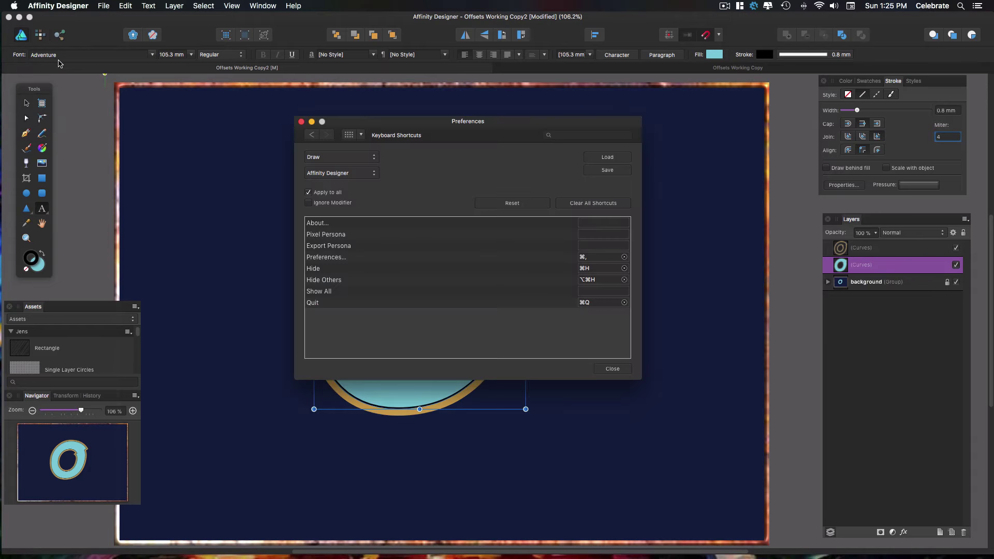
pyautogui.click(361, 136)
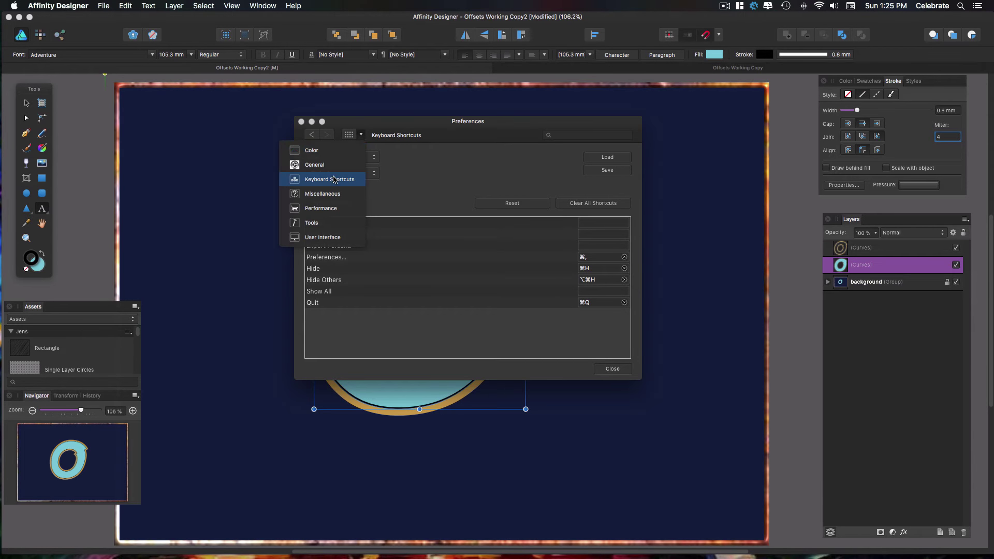
pyautogui.click(335, 180)
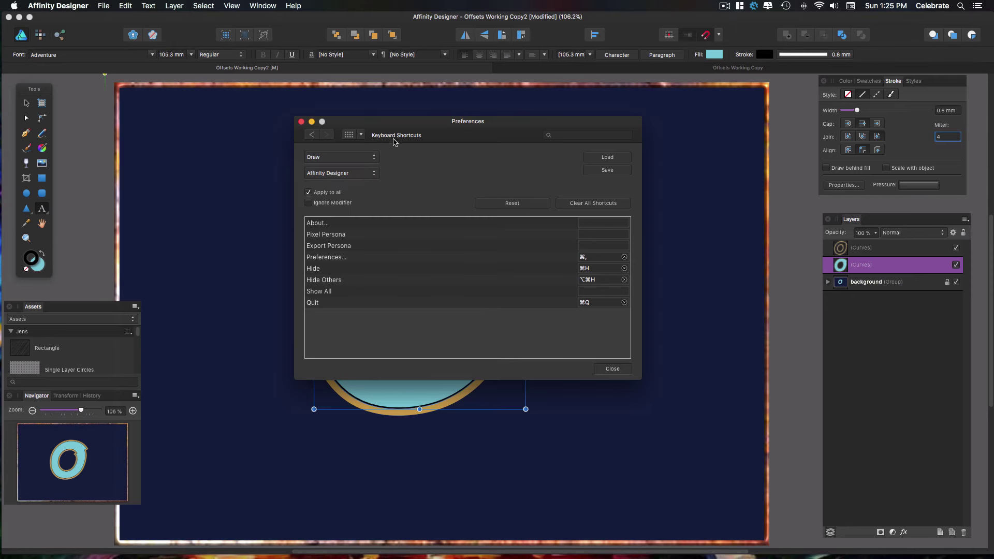
# Assign the E key as the shortcut for Layer > Expand Stroke
pyautogui.click(373, 175)
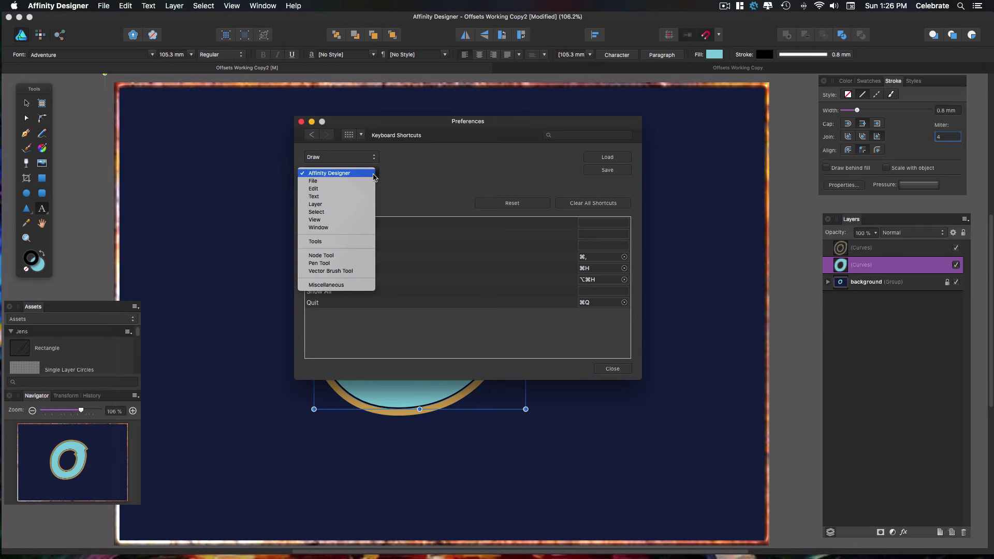
pyautogui.click(362, 203)
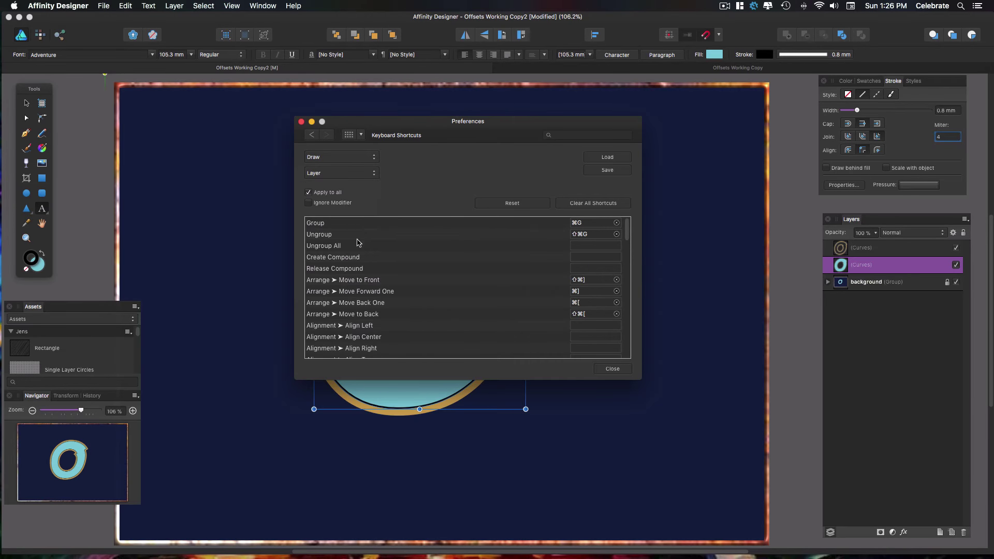
pyautogui.scroll(-15, 356, 257)
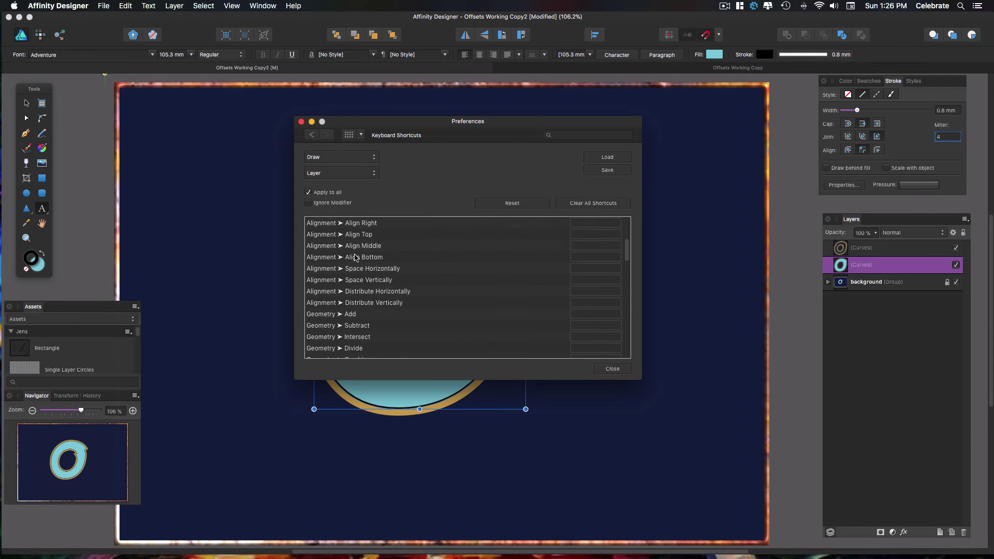
pyautogui.scroll(-20, 356, 257)
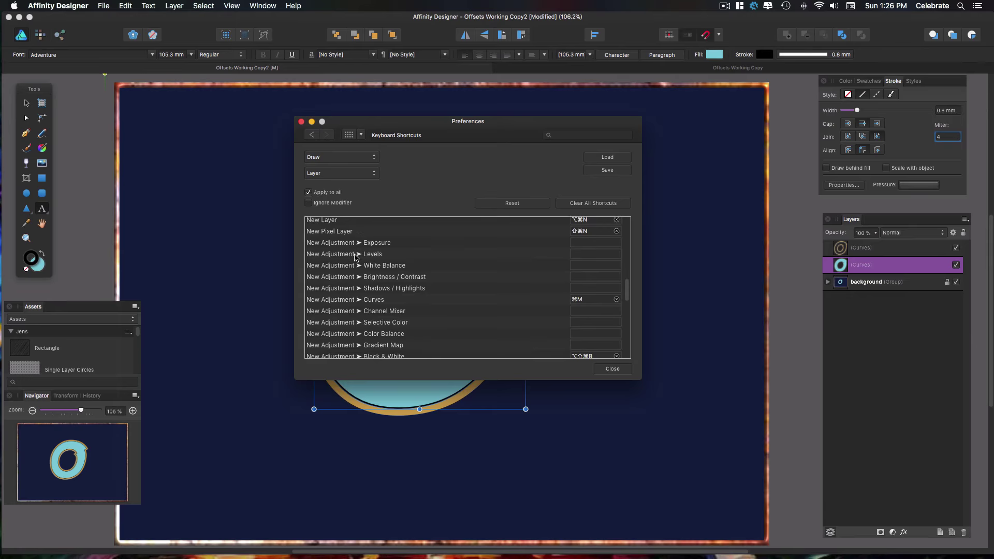
pyautogui.scroll(-3, 356, 257)
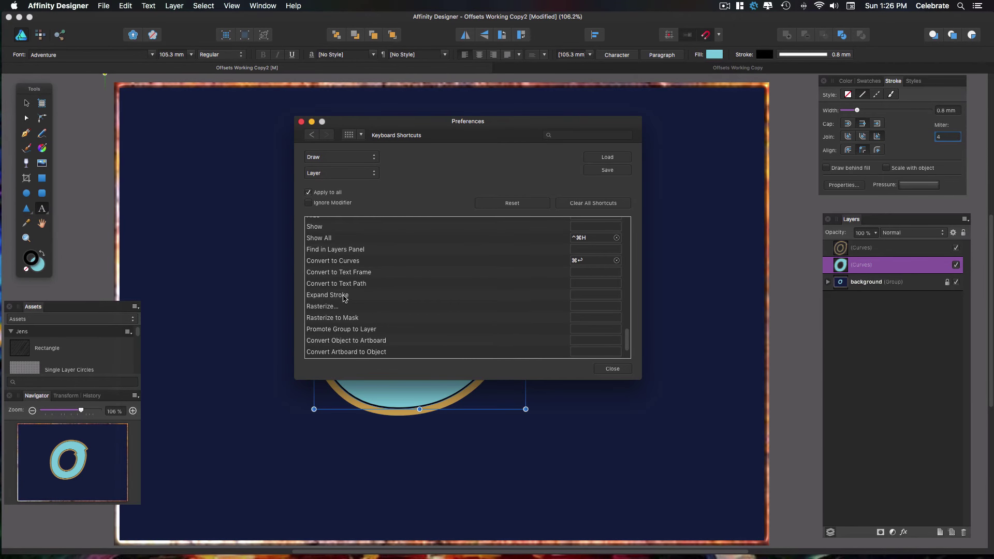
pyautogui.click(577, 296)
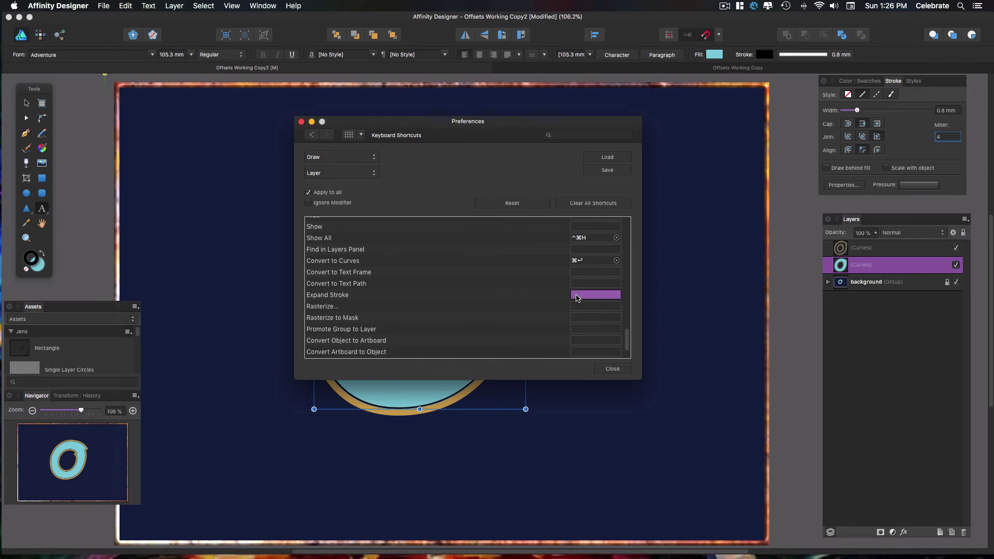
pyautogui.press('e')
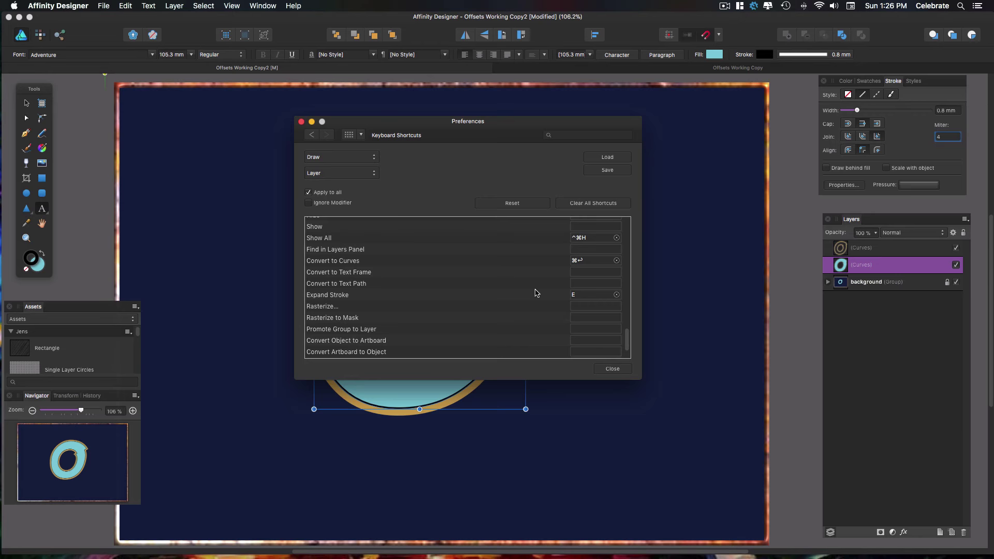
# Close Preferences, rename the filled layer to 'O', and expand its outline into a separate shape
pyautogui.click(613, 369)
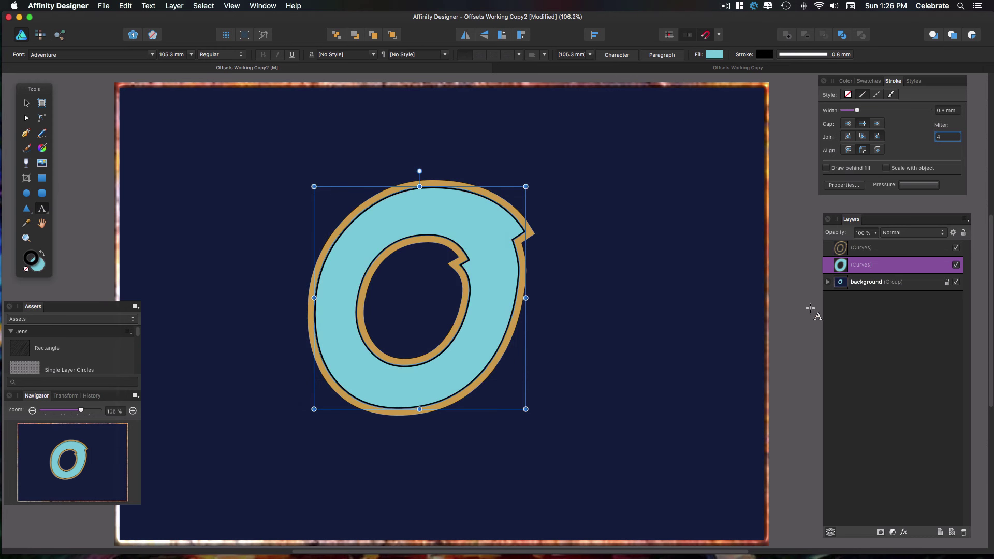
pyautogui.doubleClick(861, 265)
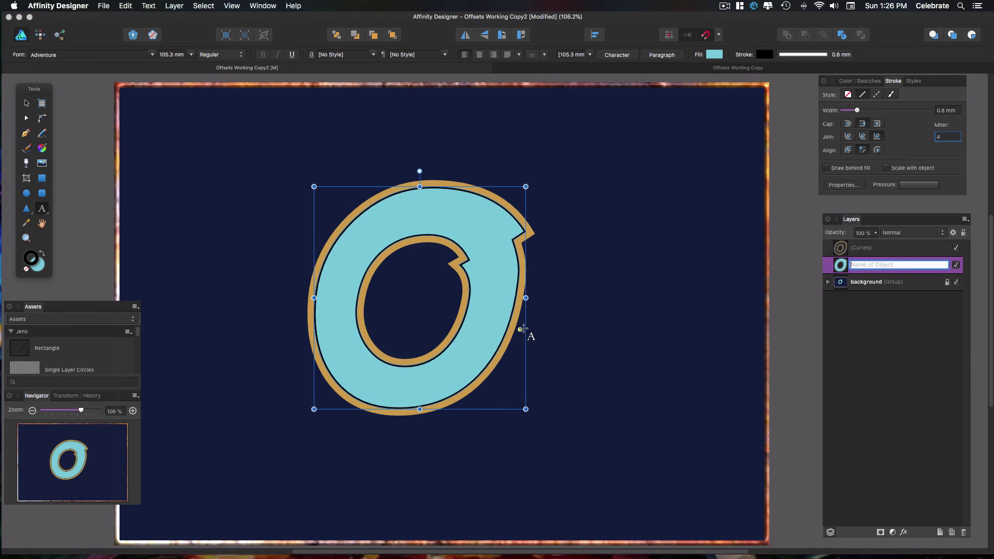
pyautogui.write('O')
pyautogui.press('Return')
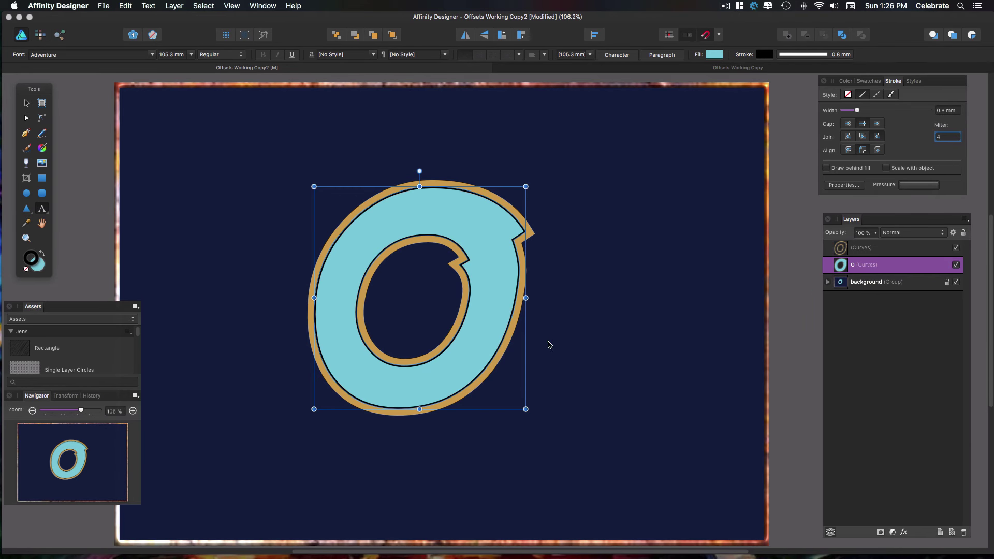
pyautogui.press('super+alt+s')
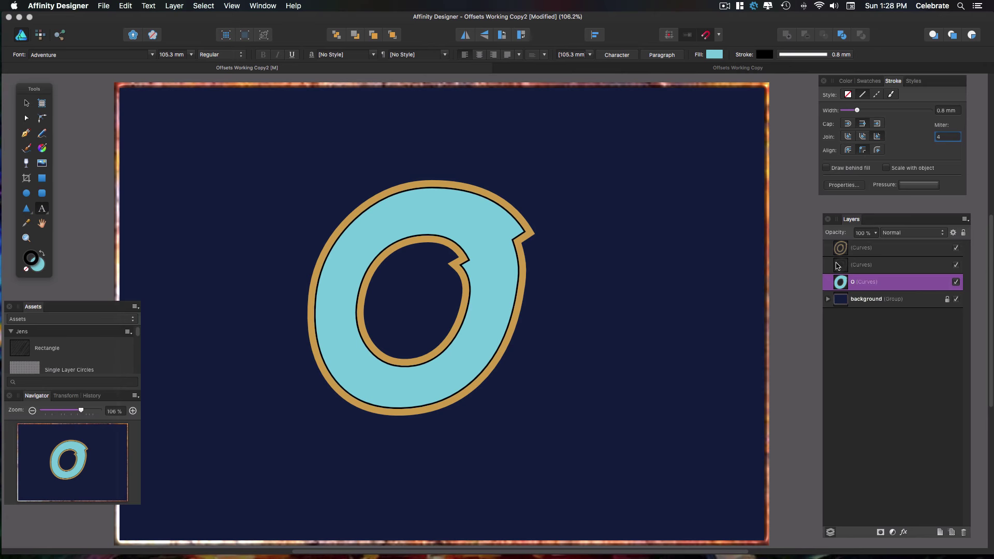
pyautogui.press('v')
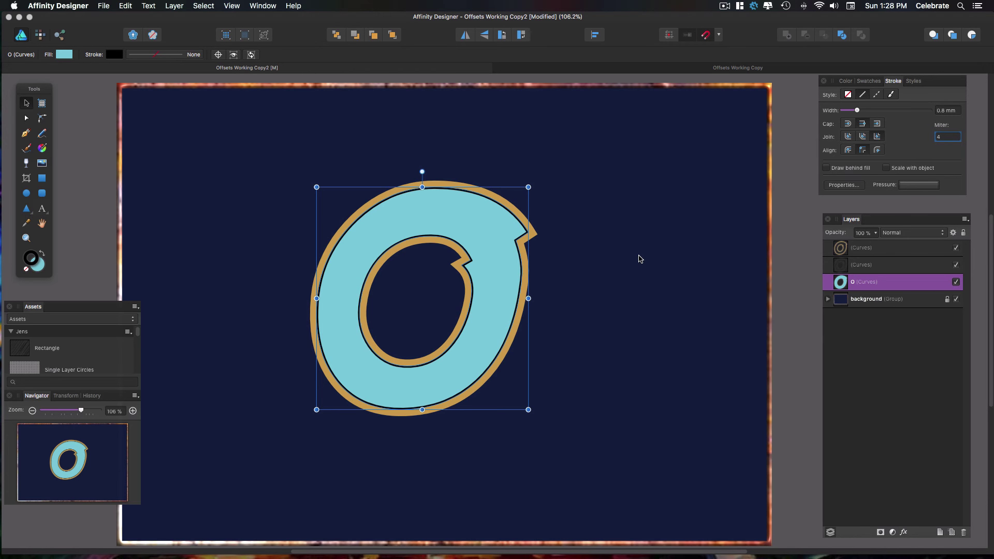
# Select the expanded outline and O layers, Subtract them into one curve, and nudge it slightly
pyautogui.click(892, 269)
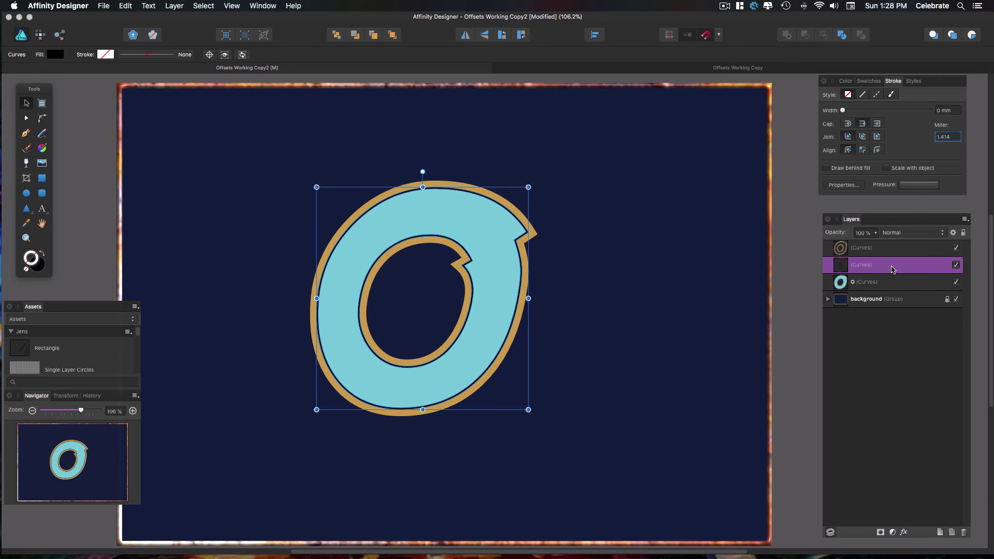
pyautogui.keyDown('shift'); pyautogui.click(895, 285); pyautogui.keyUp('shift')
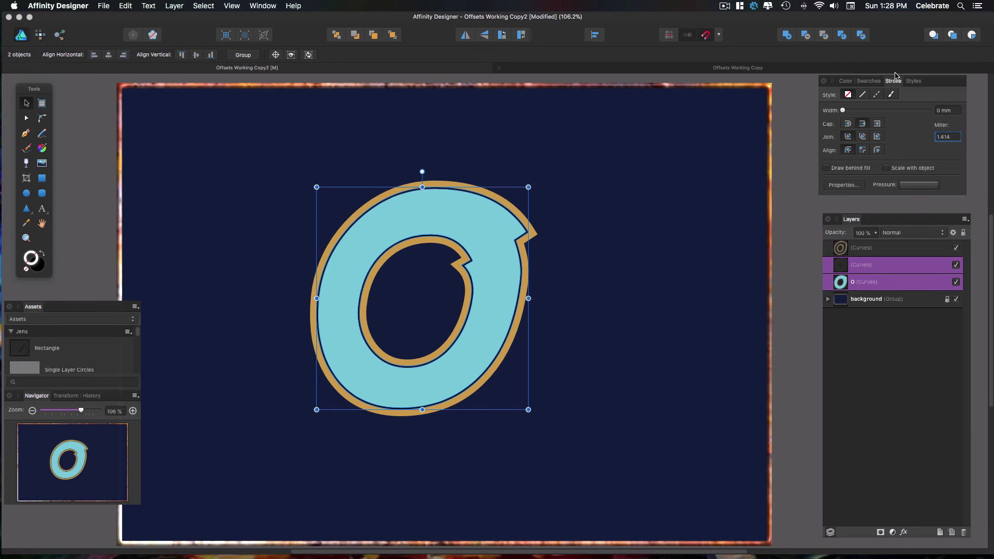
pyautogui.click(806, 35)
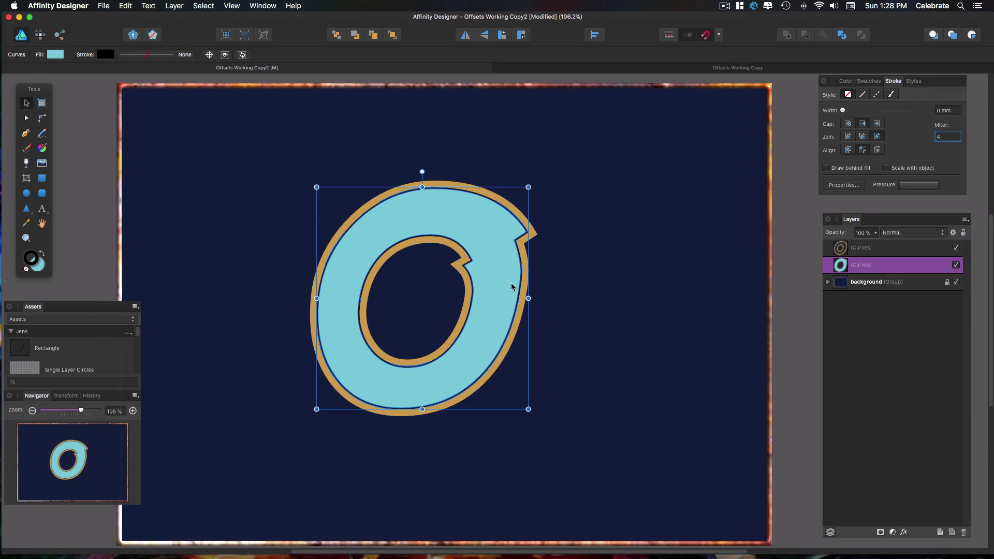
pyautogui.moveTo(510, 283); pyautogui.dragTo(509, 286)
# Apply textured copper Style 7 to the outer ring and orange copper Style 6 to the O
pyautogui.click(897, 252)
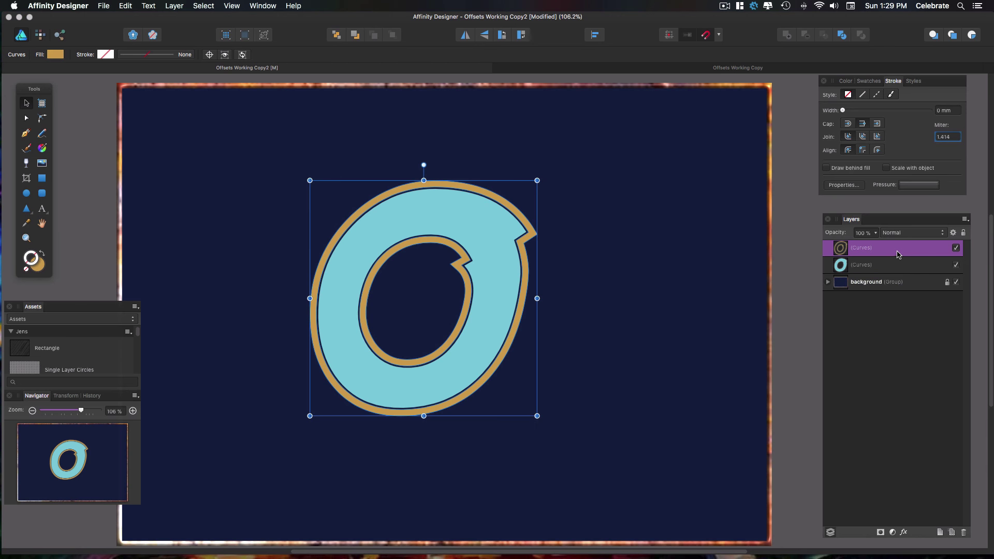
pyautogui.click(920, 81)
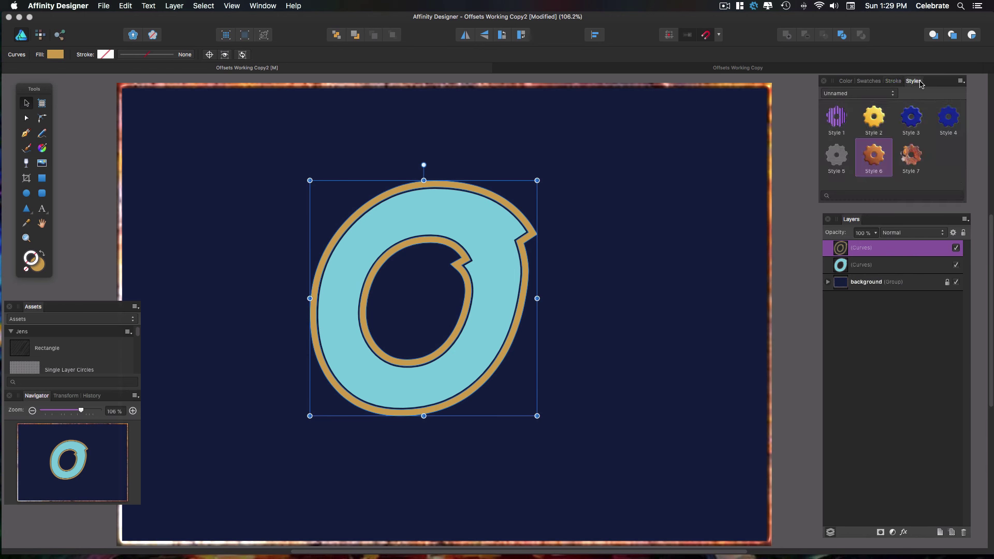
pyautogui.click(911, 157)
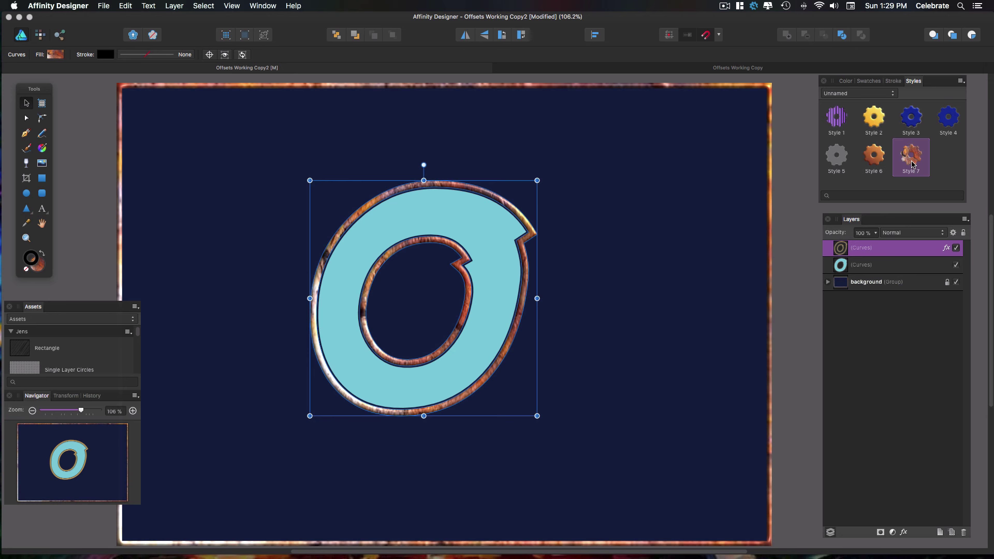
pyautogui.click(876, 267)
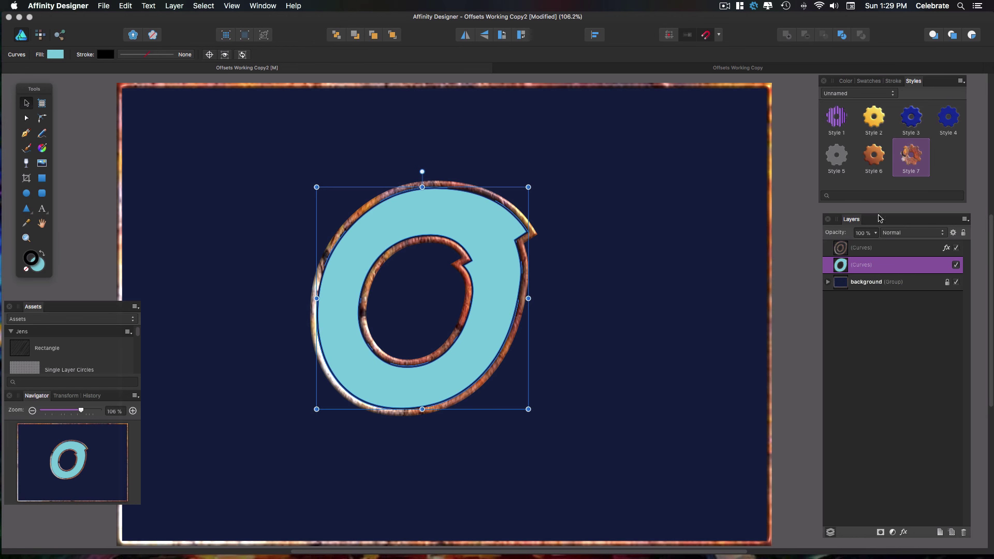
pyautogui.click(874, 157)
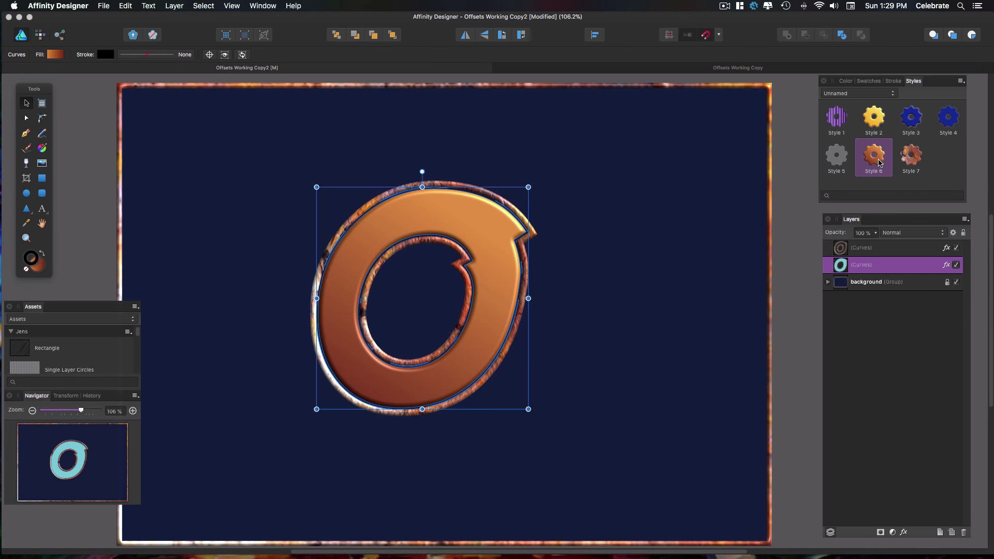
pyautogui.click(697, 407)
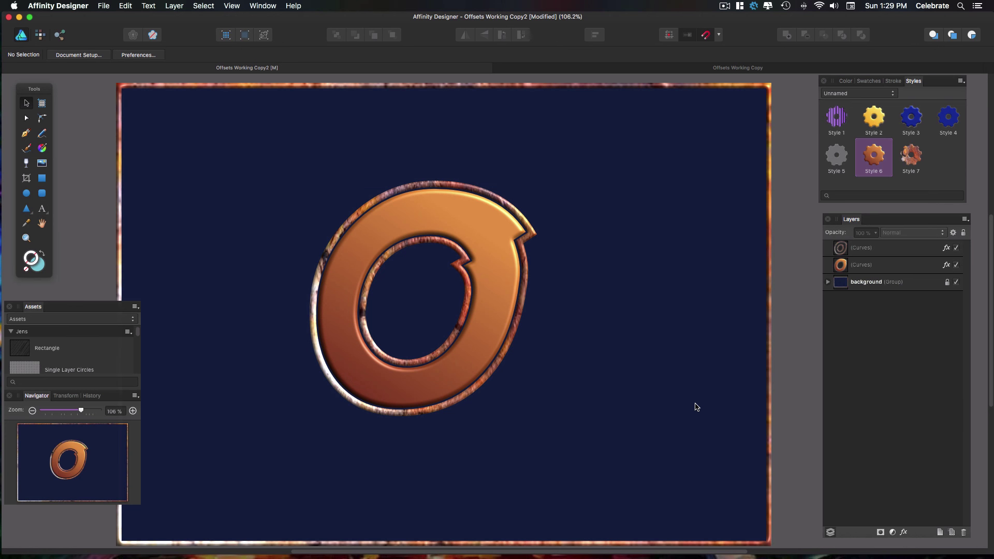